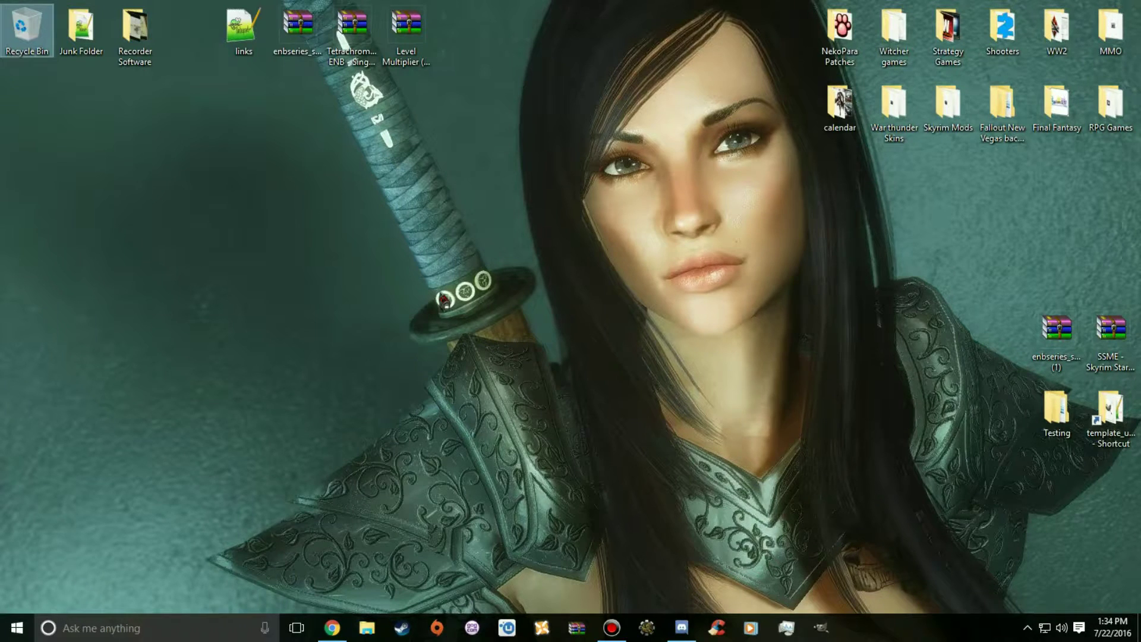
Restore the Chrome window with the F4SE page from the taskbar.
click(332, 628)
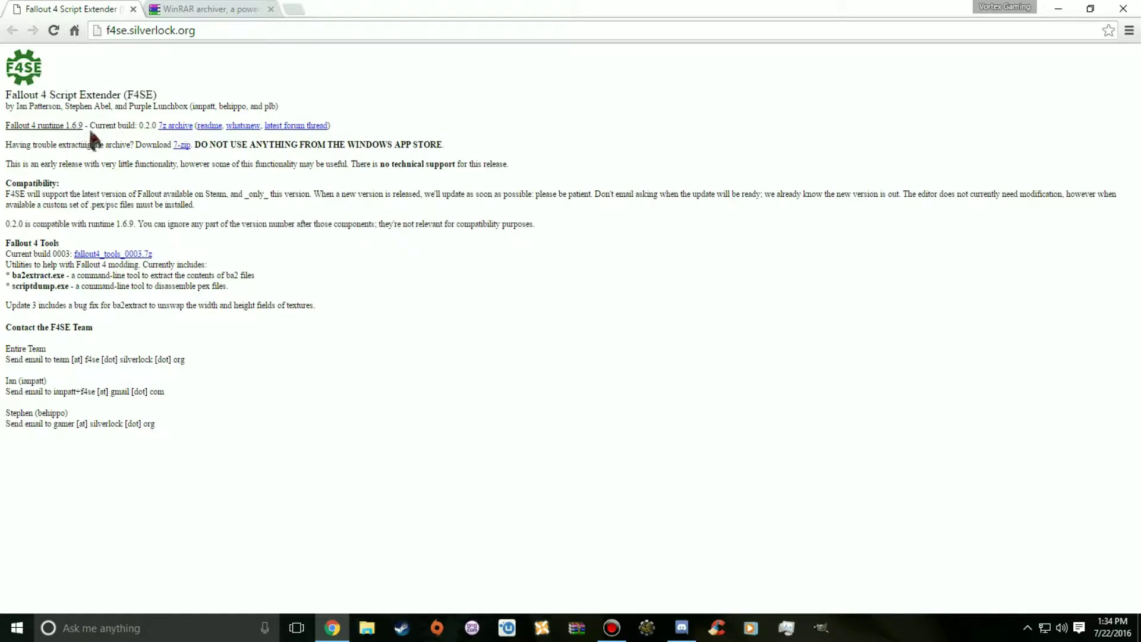
Download the F4SE 0.2.0 7z archive, then switch to the RARLAB WinRAR downloads tab.
click(167, 127)
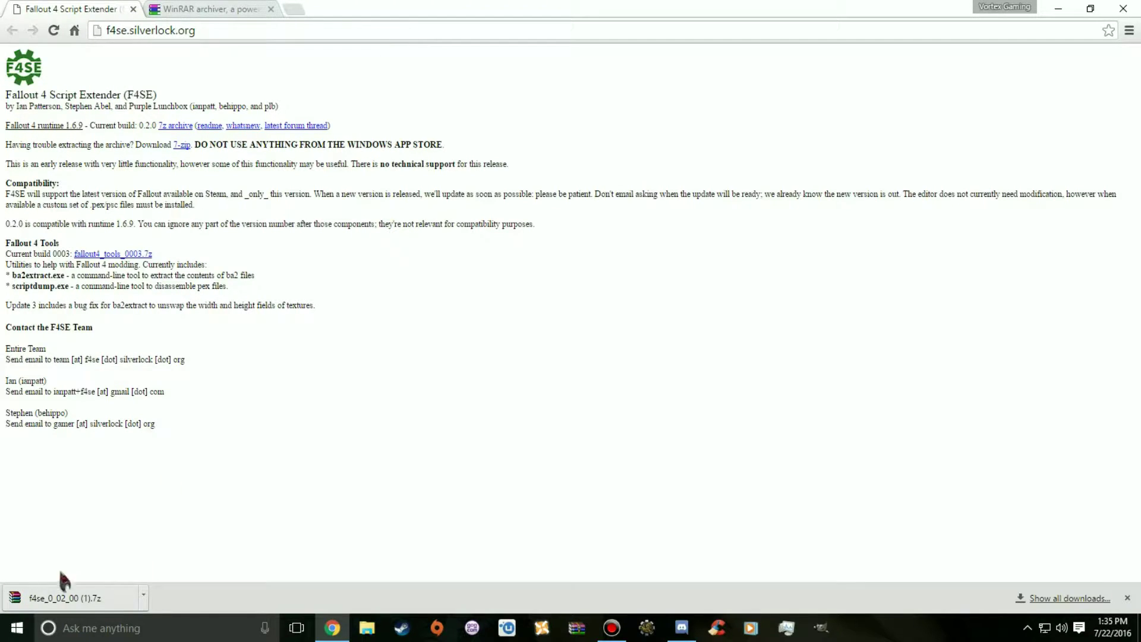
click(178, 10)
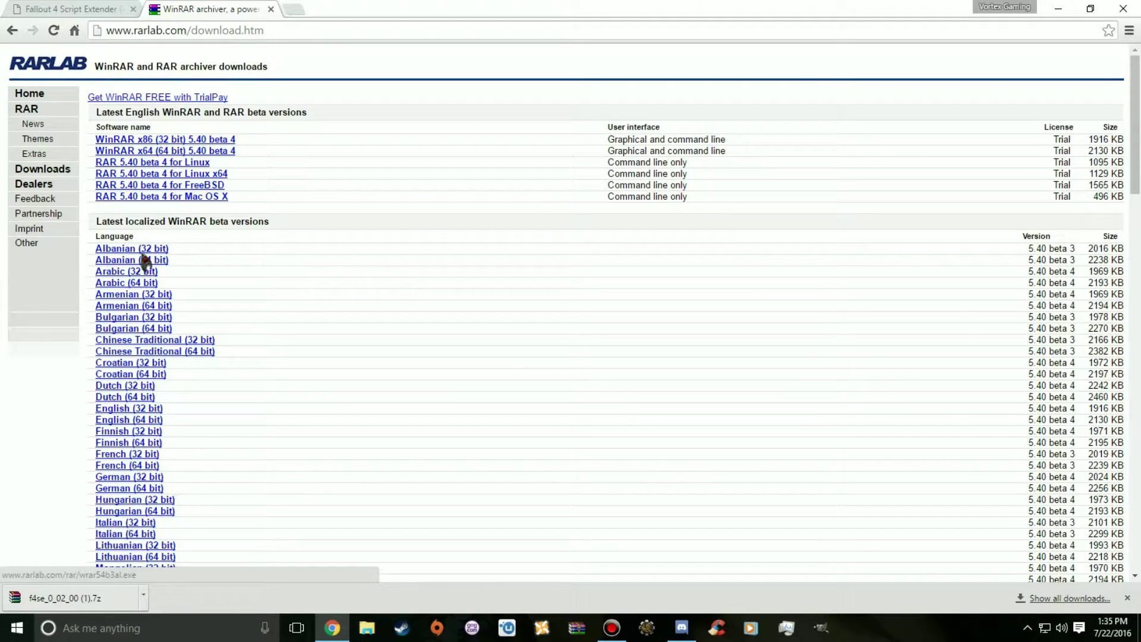
scroll(595, 273, down, 1)
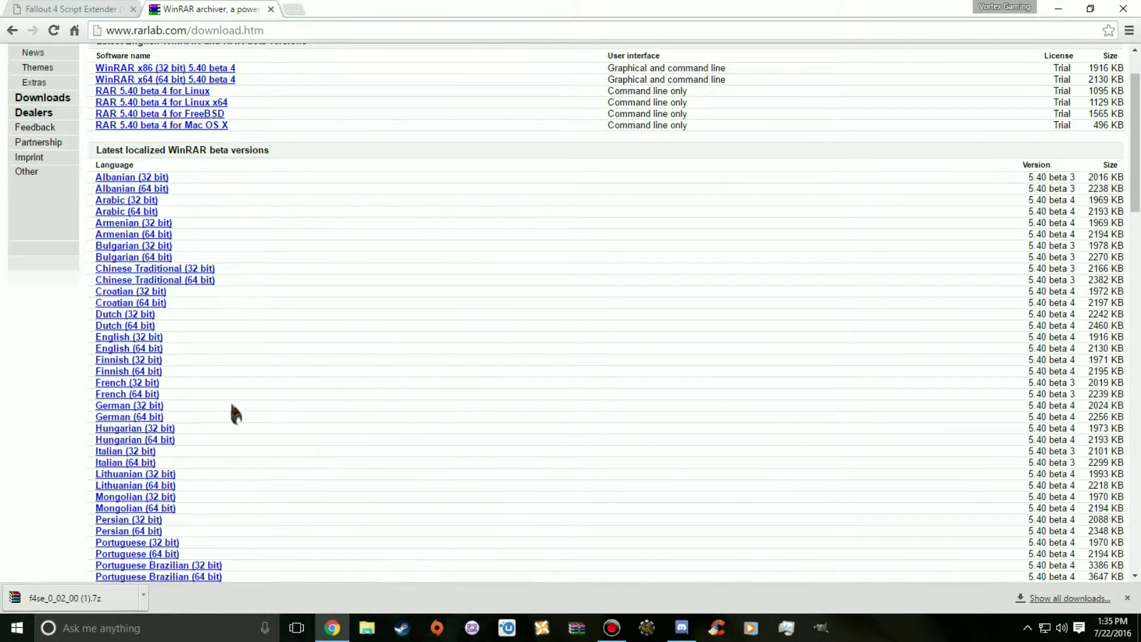
scroll(214, 493, down, 1)
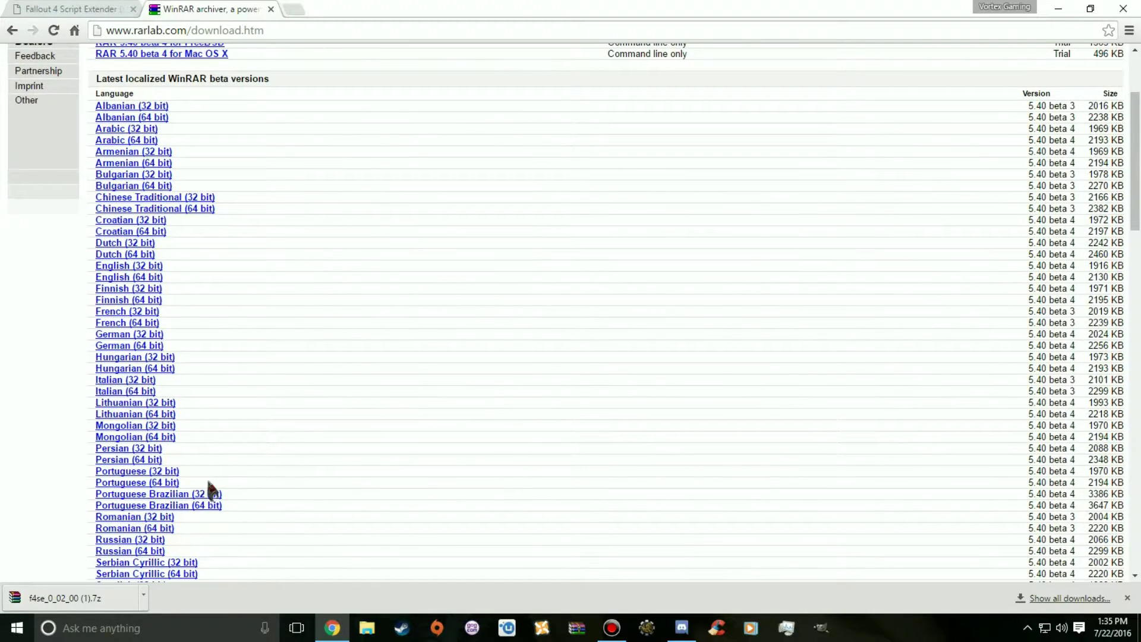
scroll(178, 496, down, 1)
scroll(113, 357, down, 2)
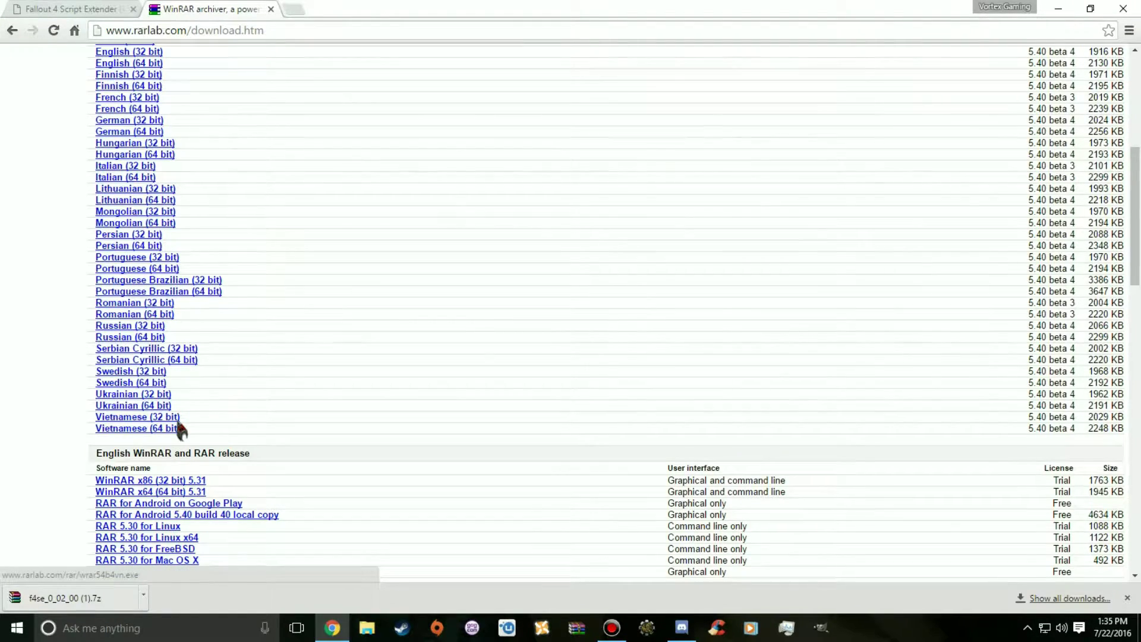
scroll(178, 423, up, 5)
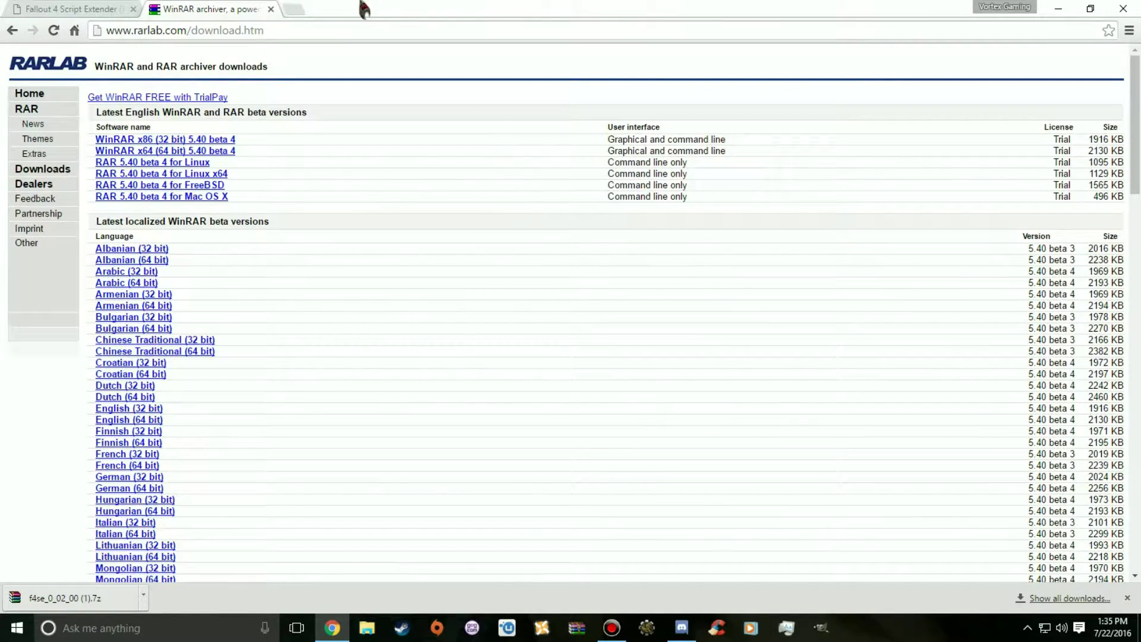
Put the F4SE archive on the desktop and open C:\Program Files (x86) in File Explorer.
drag(1135, 624, 297, 330)
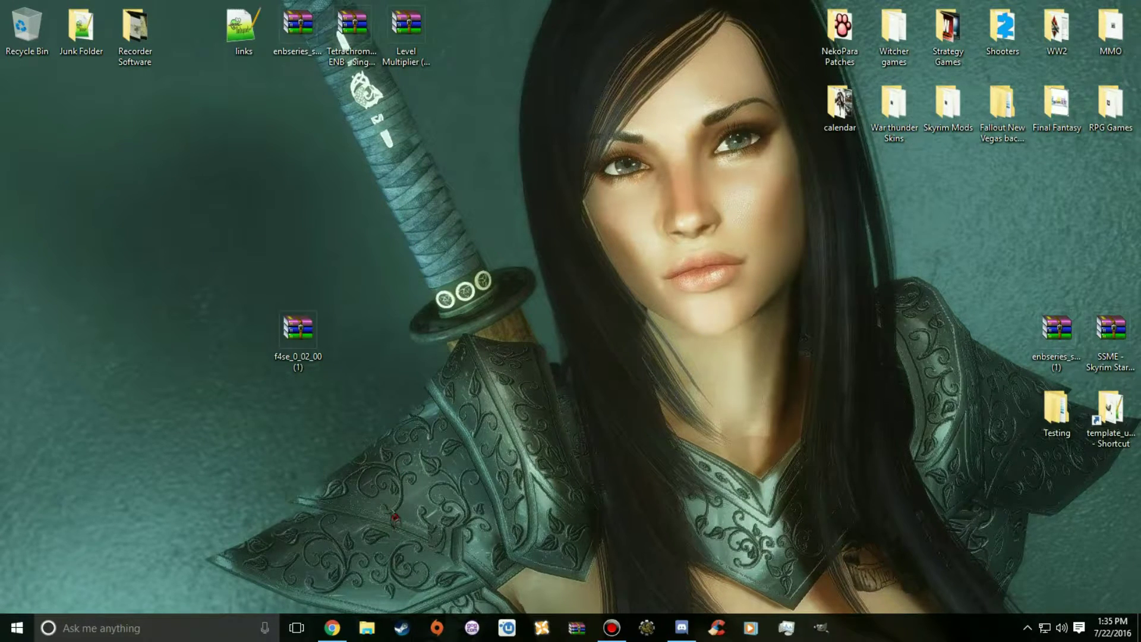
click(379, 632)
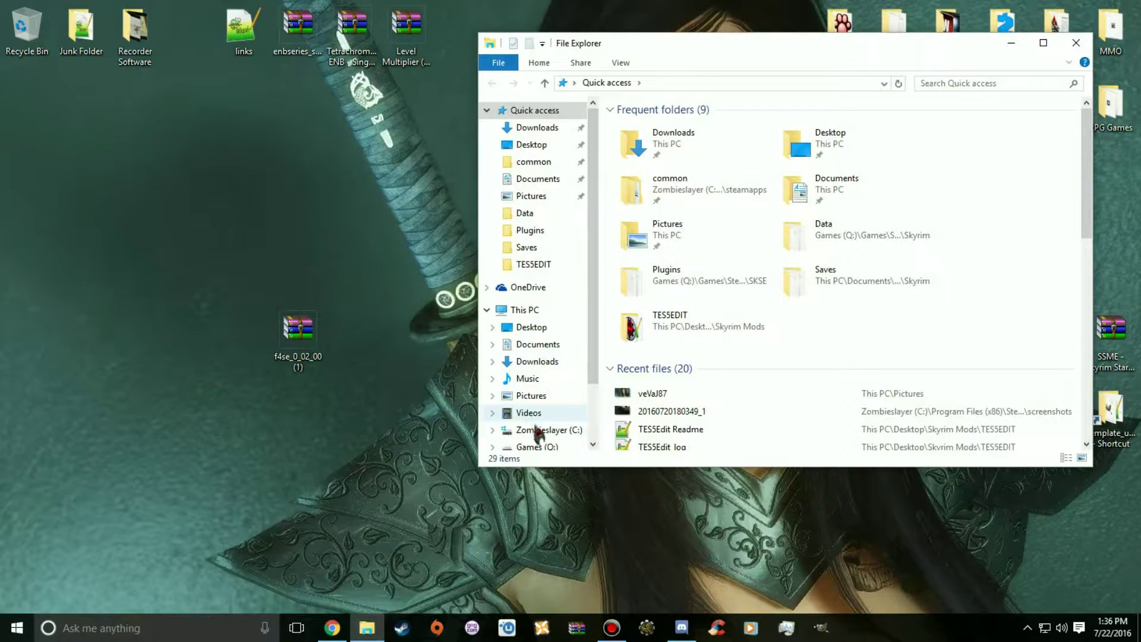
click(538, 430)
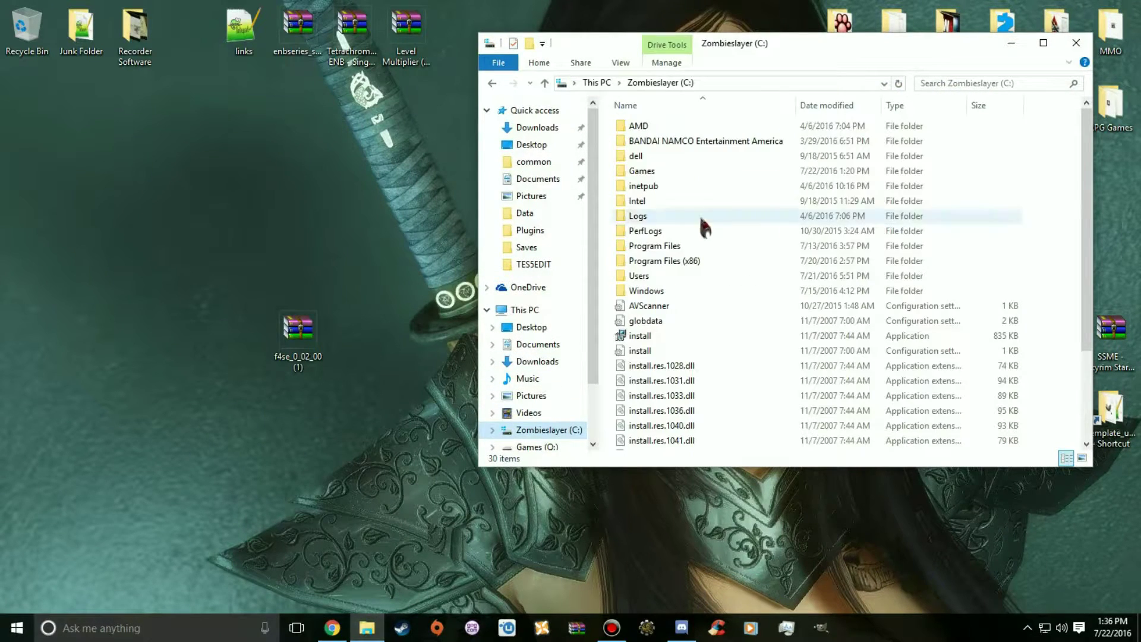
double_click(719, 260)
Browse to Steam\steamapps\common\Fallout 4 and snap that window to the right half.
scroll(709, 268, down, 1)
scroll(708, 262, down, 3)
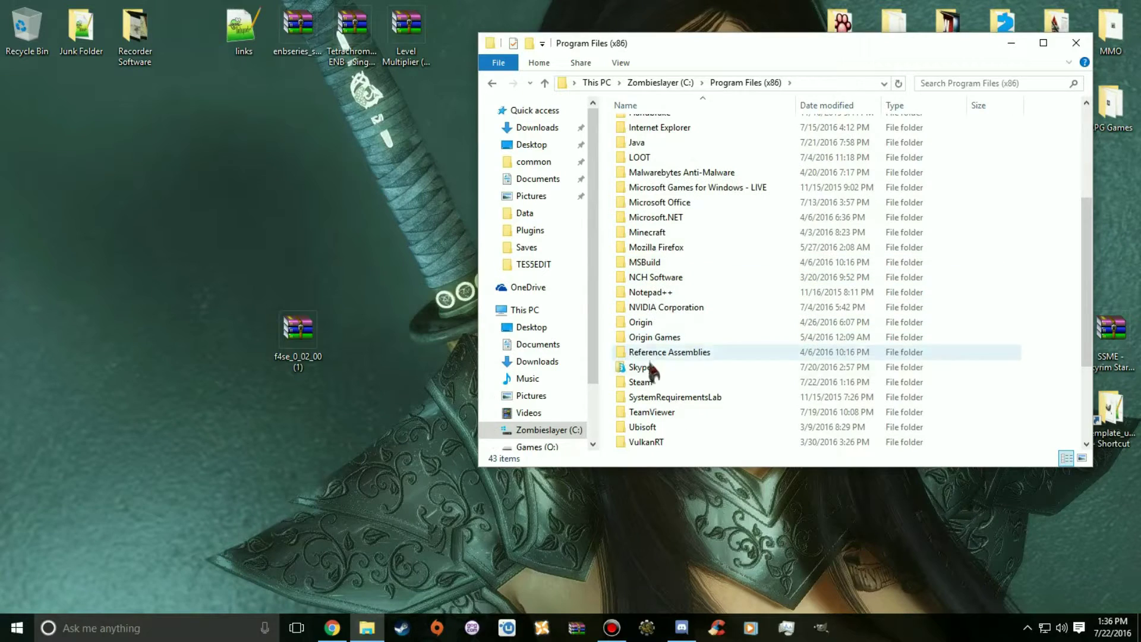
double_click(648, 387)
scroll(702, 318, down, 3)
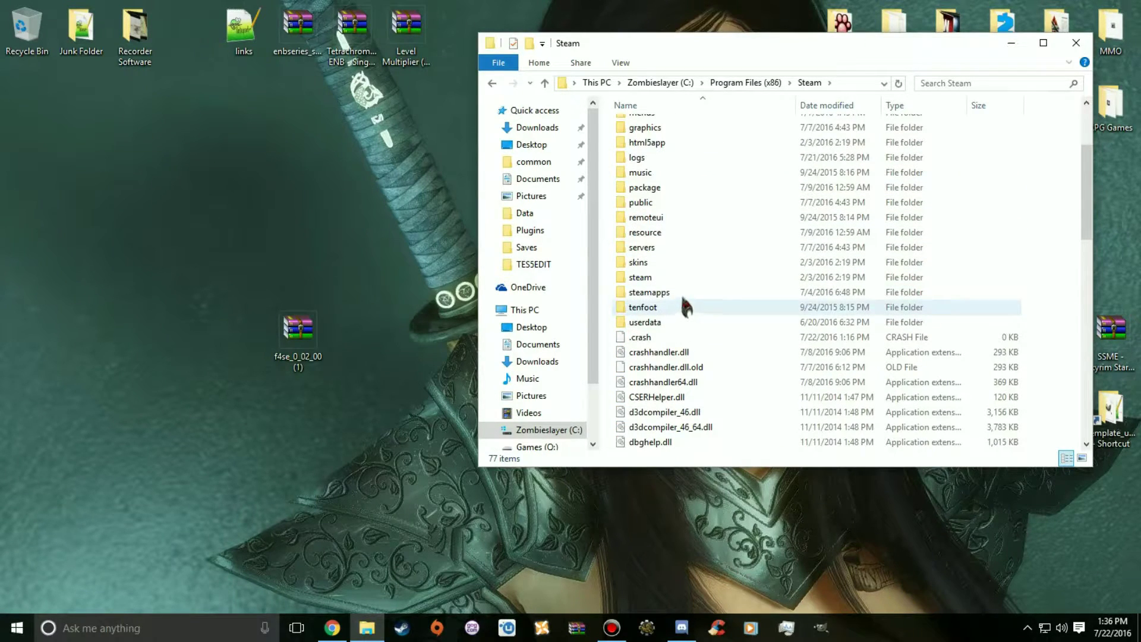
double_click(682, 291)
double_click(688, 122)
scroll(691, 179, down, 2)
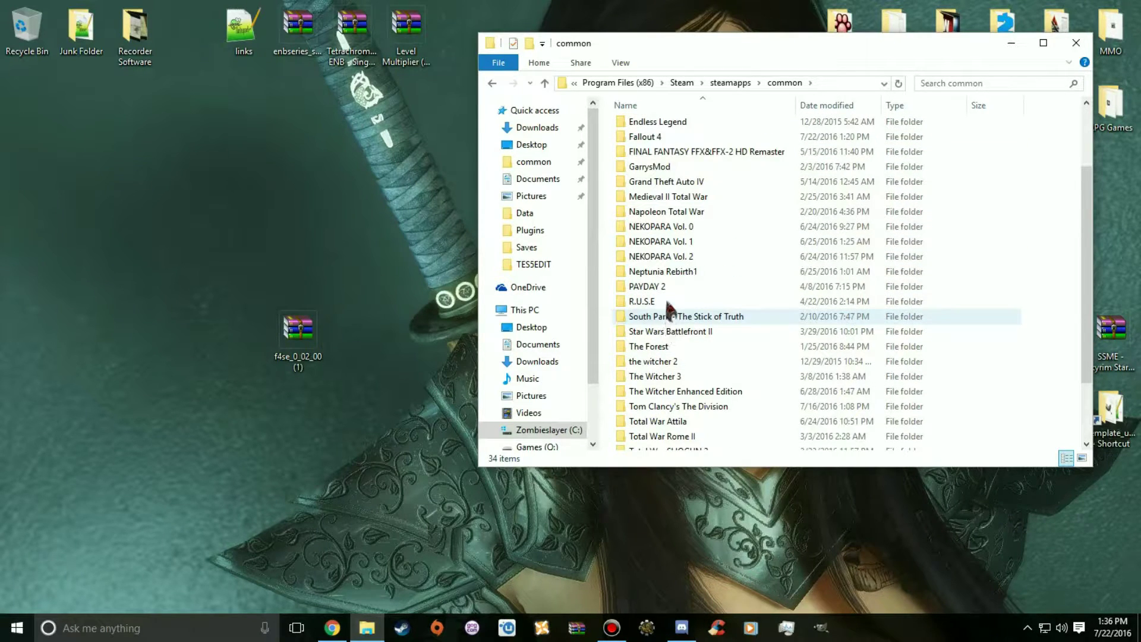
double_click(645, 136)
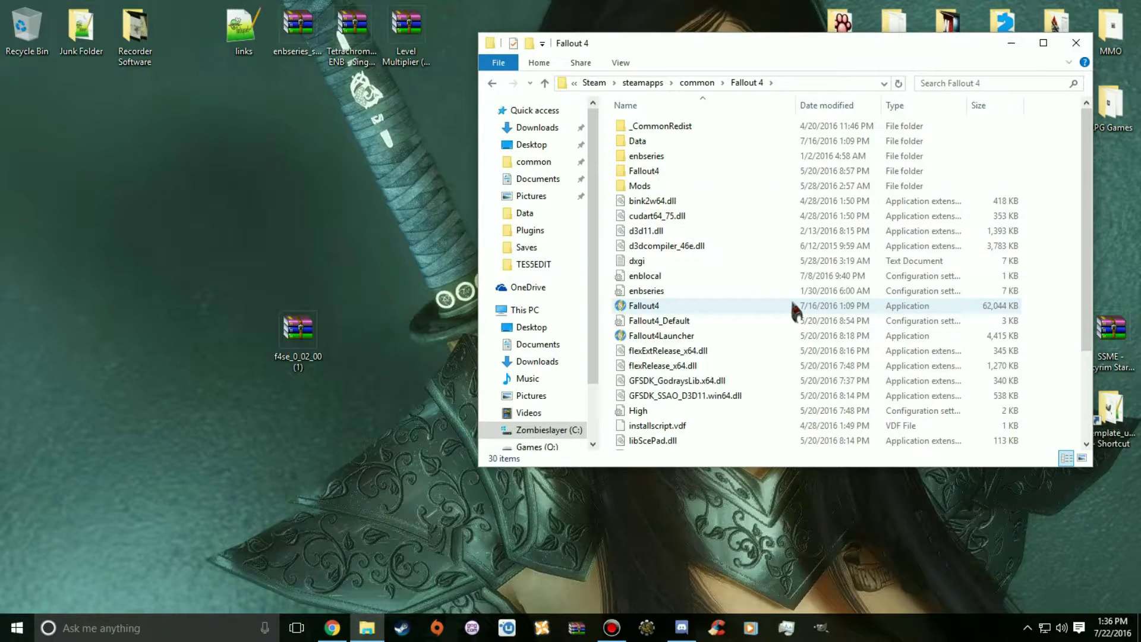
mouse_move(793, 304)
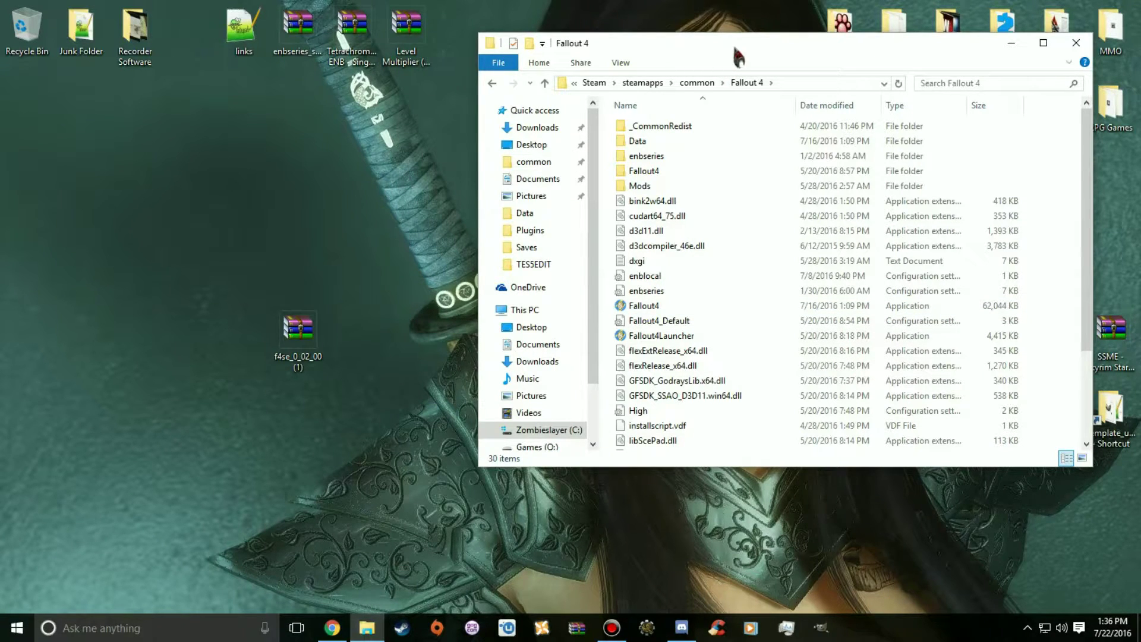
drag(739, 58, 1136, 83)
Inspect the f4se_0_02_00 folder inside the F4SE archive in WinRAR, then close it.
click(515, 234)
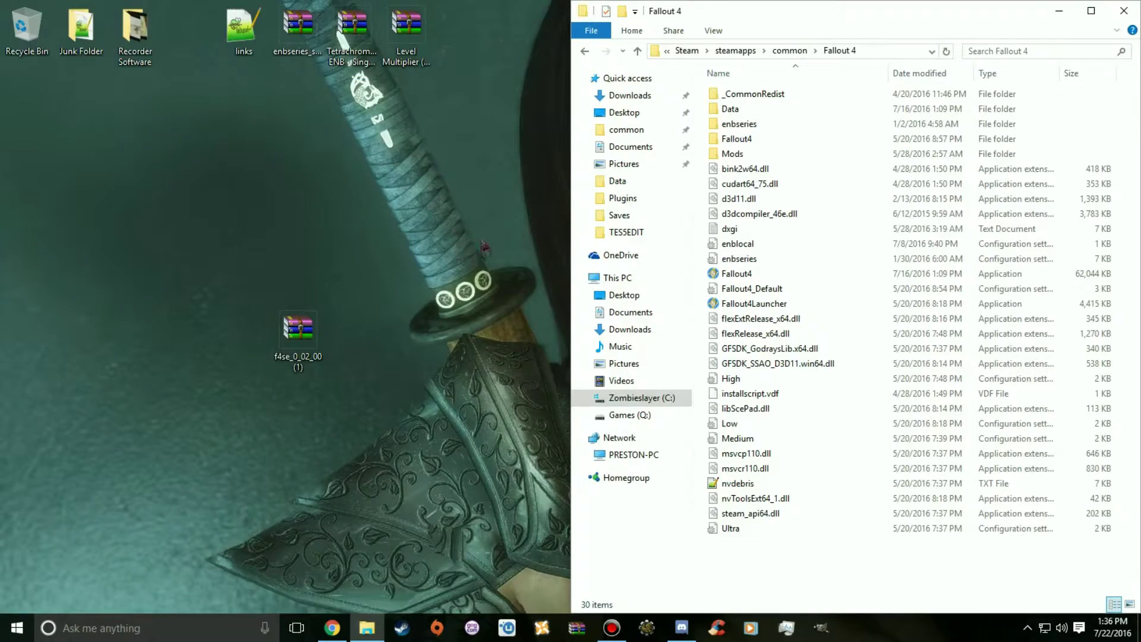
double_click(298, 330)
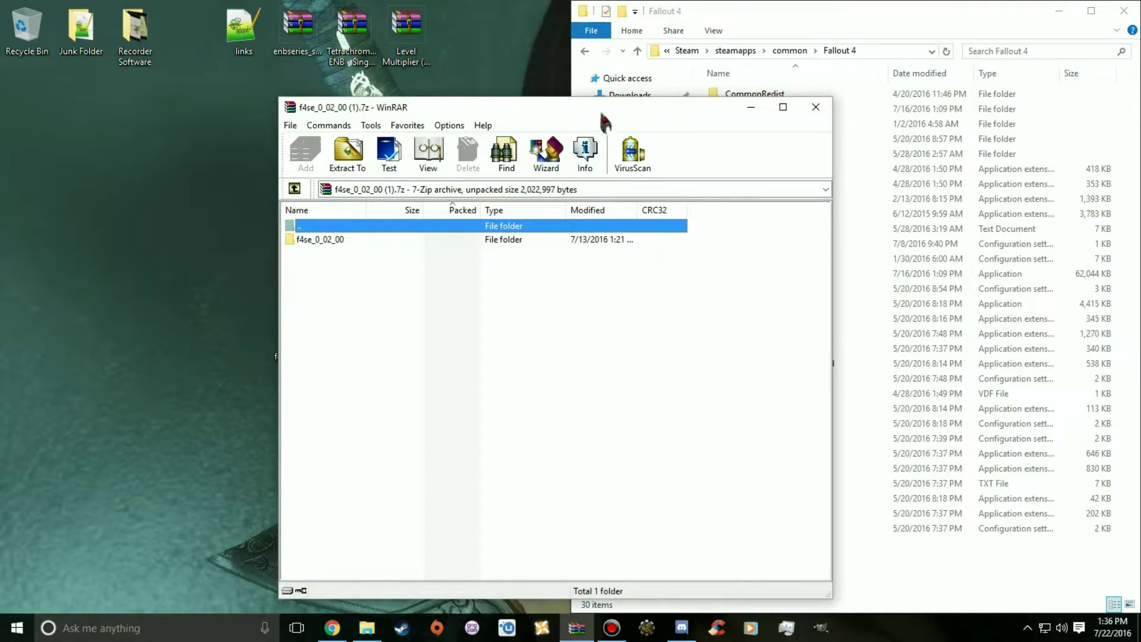
double_click(319, 239)
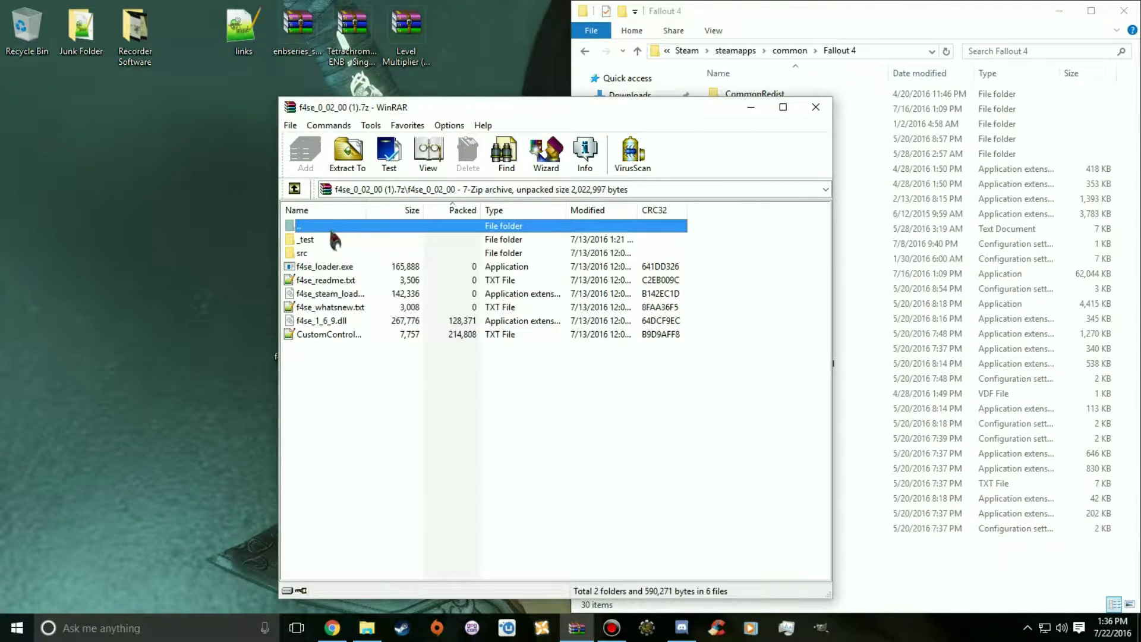
click(816, 107)
Extract the archive on the desktop, move the archive top-left, and open the extracted folder.
right_click(279, 329)
click(315, 341)
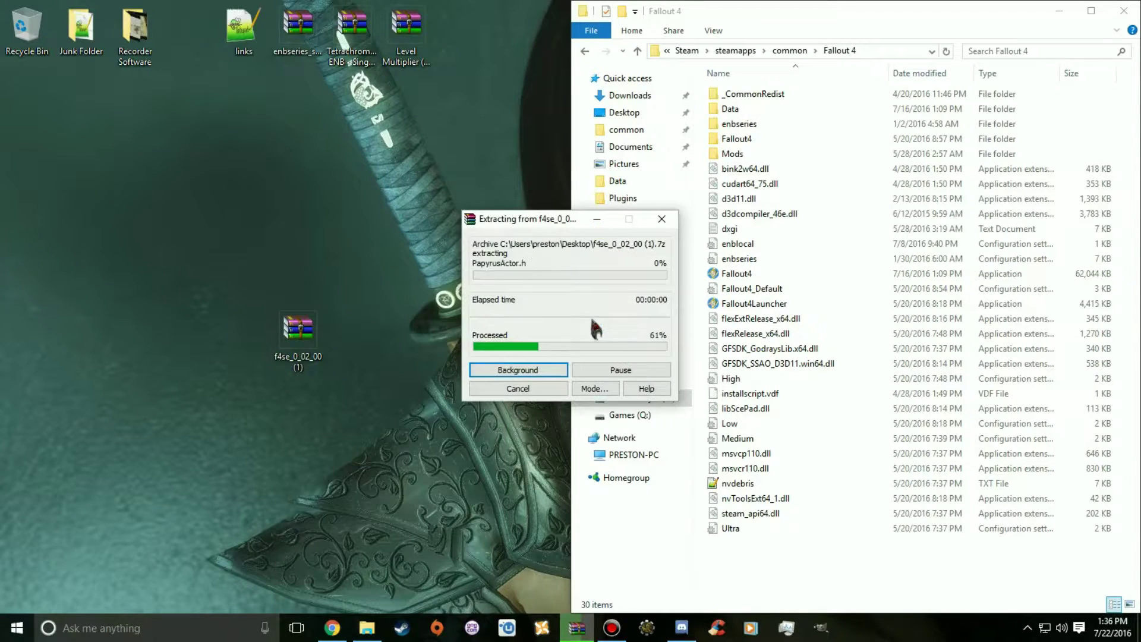
drag(27, 104, 406, 335)
drag(314, 345, 26, 104)
drag(393, 321, 297, 327)
double_click(298, 330)
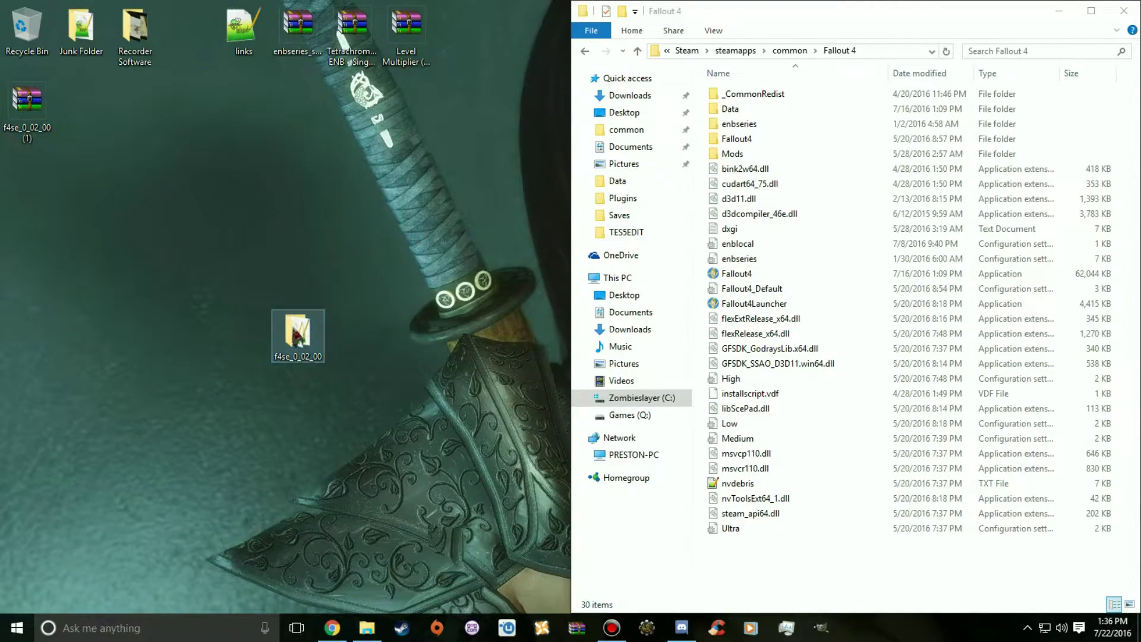
Copy f4se_loader, f4se_steam_loader.dll and f4se_1_6_9.dll into the Fallout 4 folder.
drag(743, 62, 5, 66)
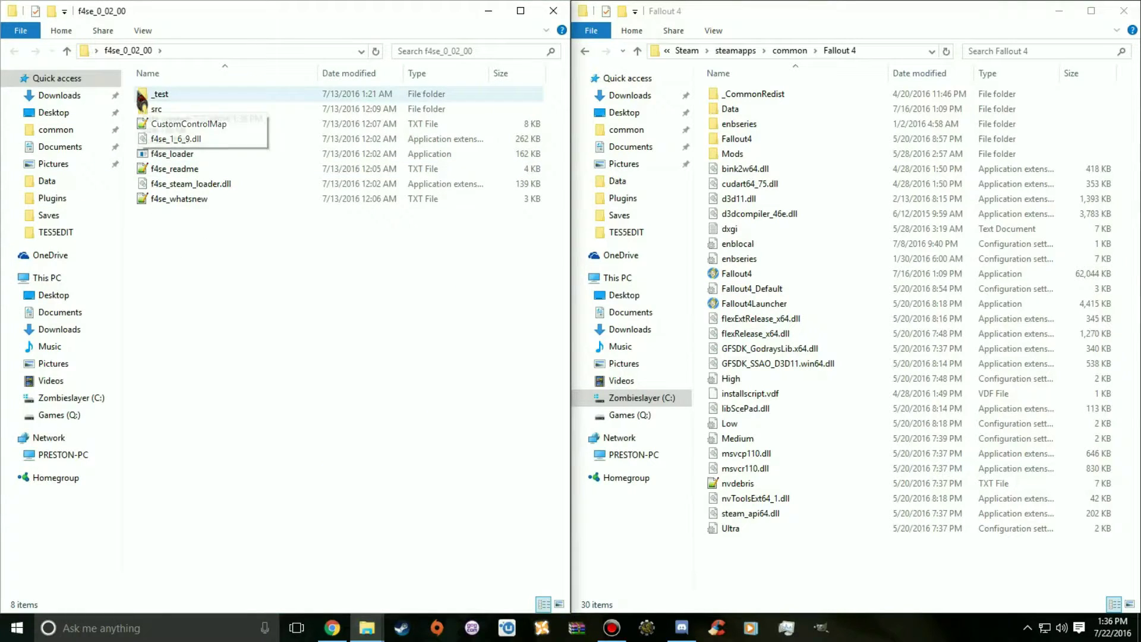
drag(374, 304, 196, 125)
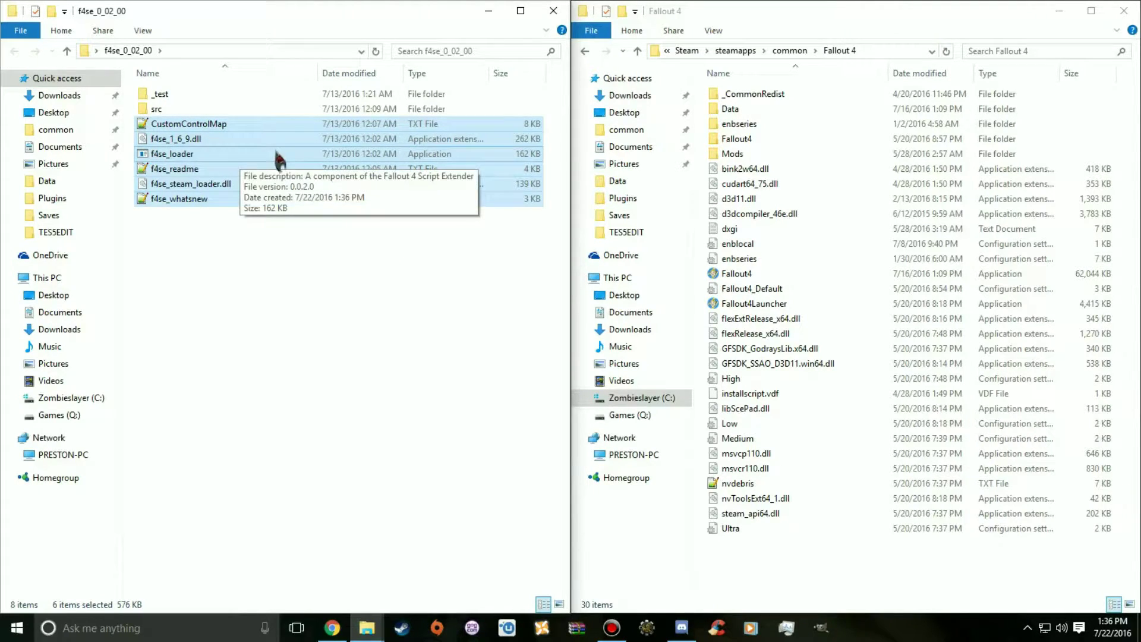
ctrl+click(176, 202)
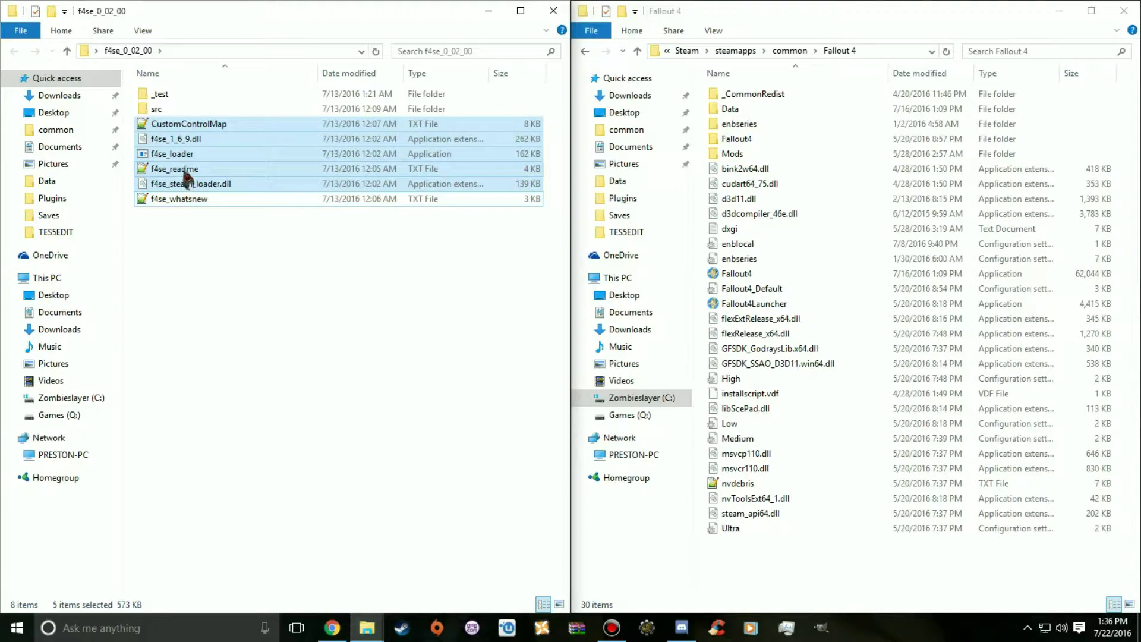
ctrl+click(190, 169)
ctrl+click(229, 125)
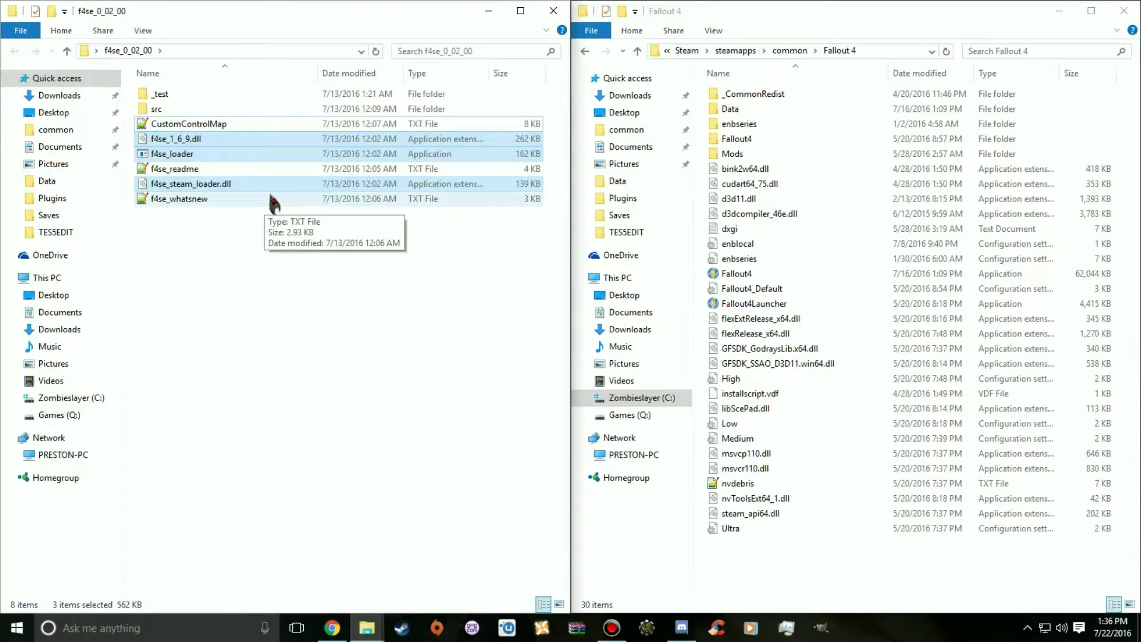
drag(173, 144, 820, 568)
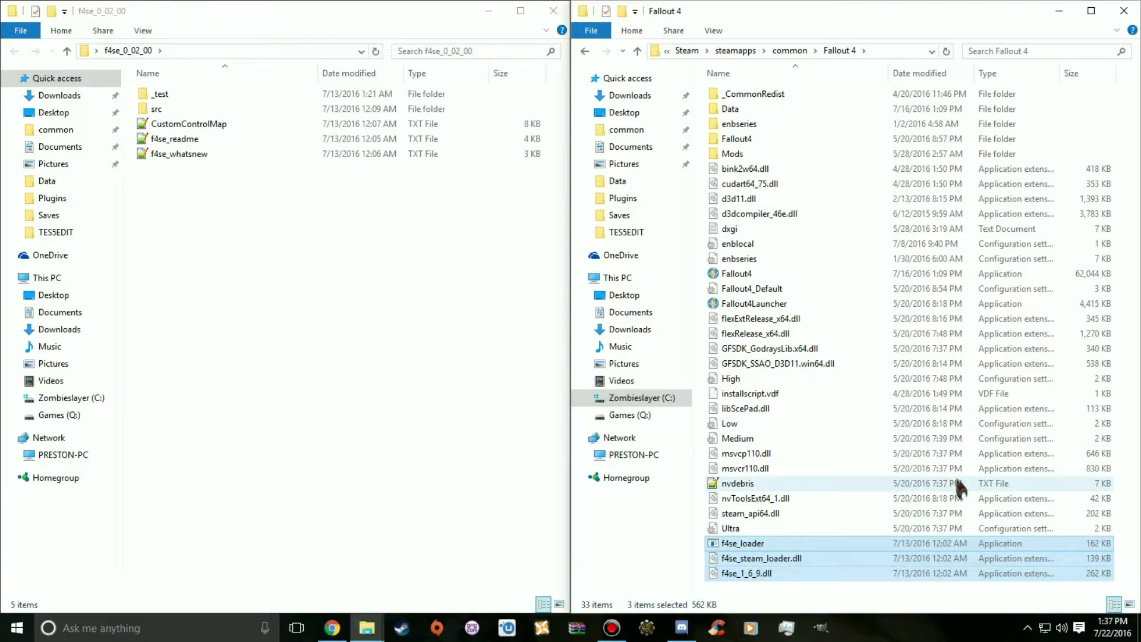
click(553, 11)
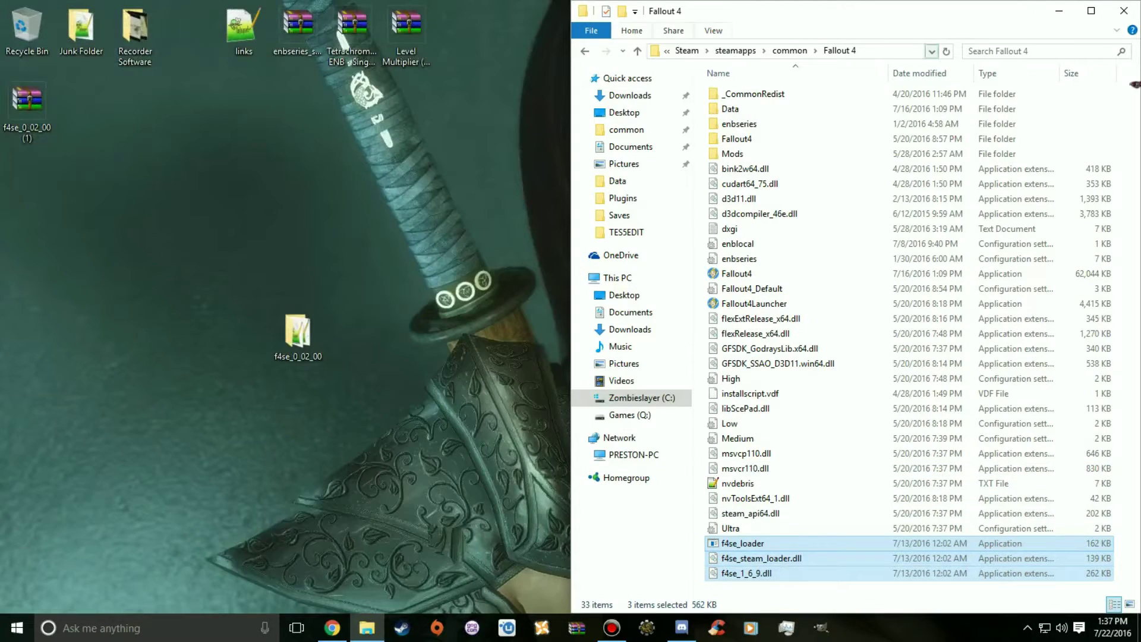
Select Fallout 4 in Nexus Mod Manager and start the game with Launch F4SE.
click(1124, 10)
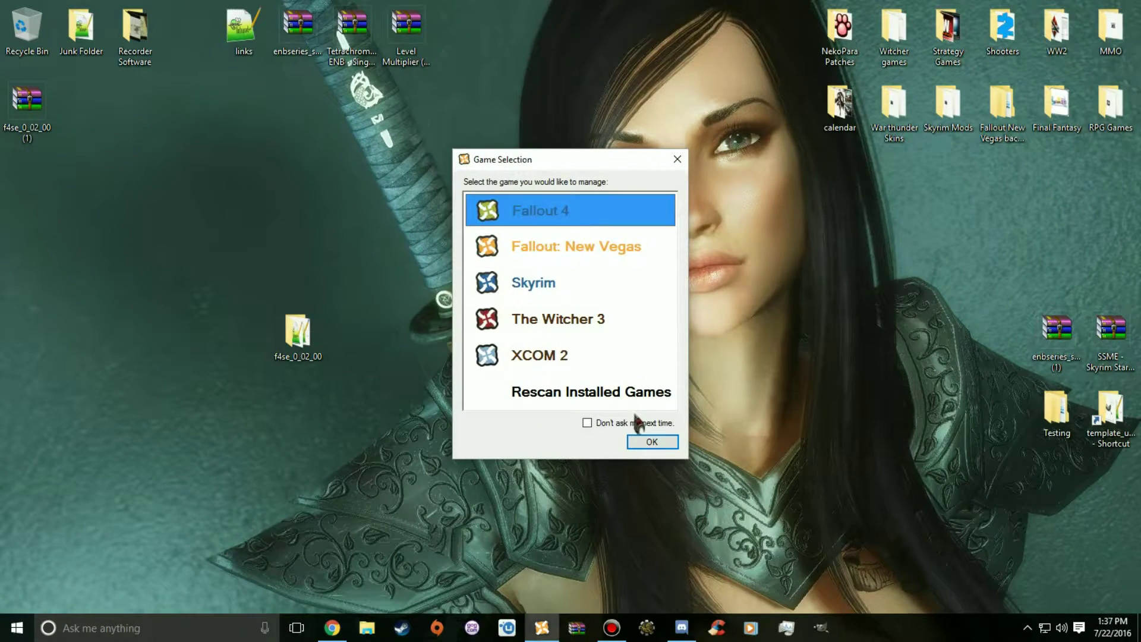
click(642, 447)
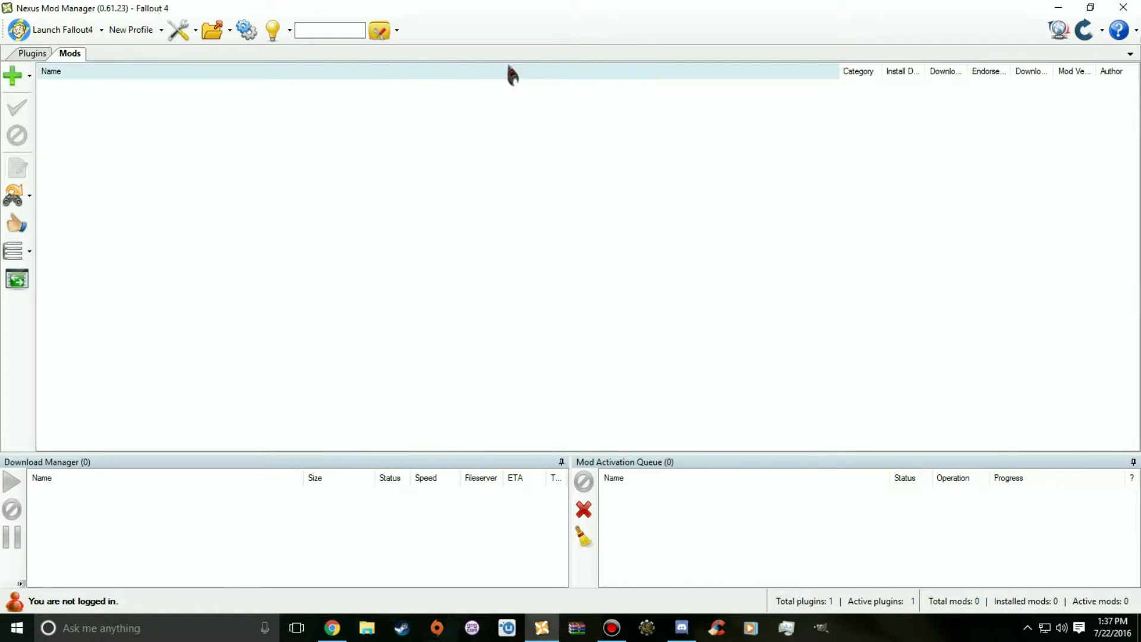
click(30, 58)
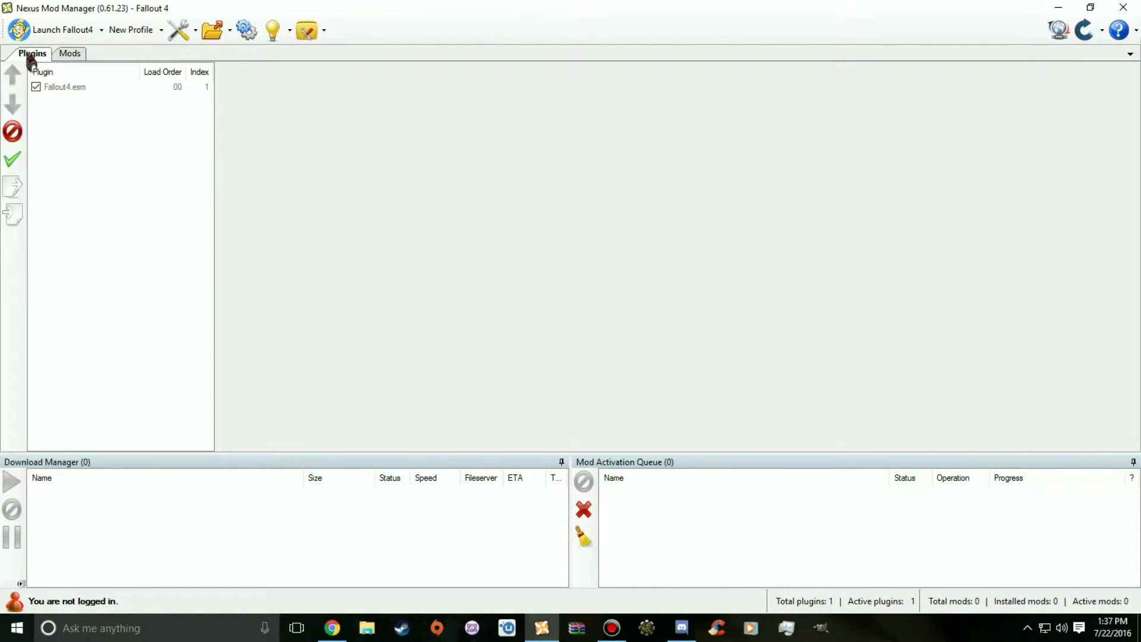
click(70, 53)
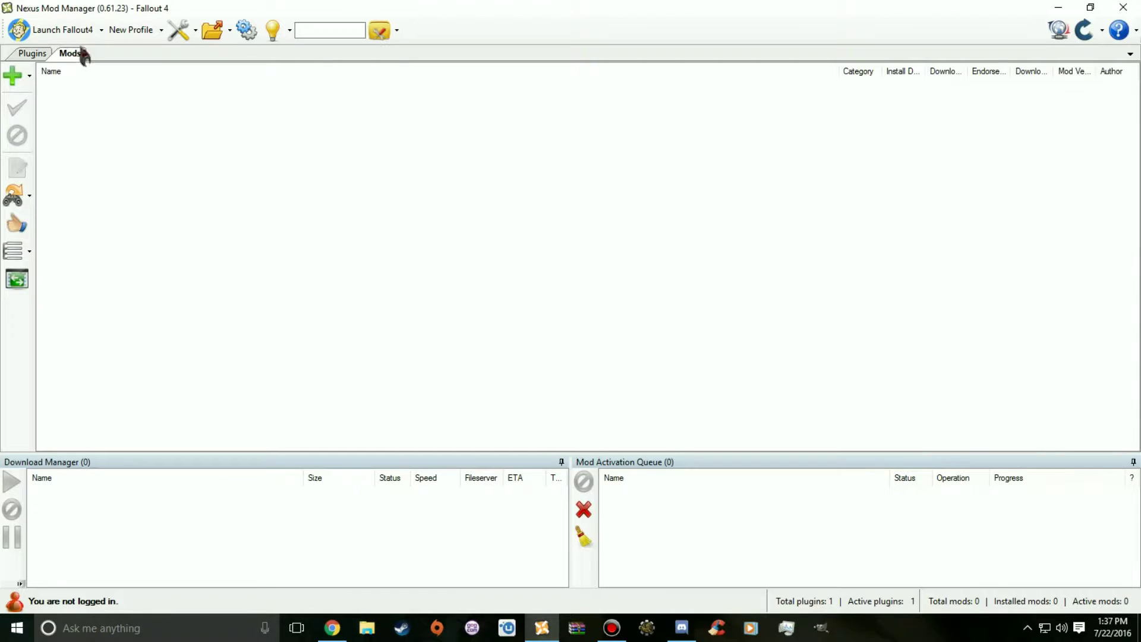
click(100, 28)
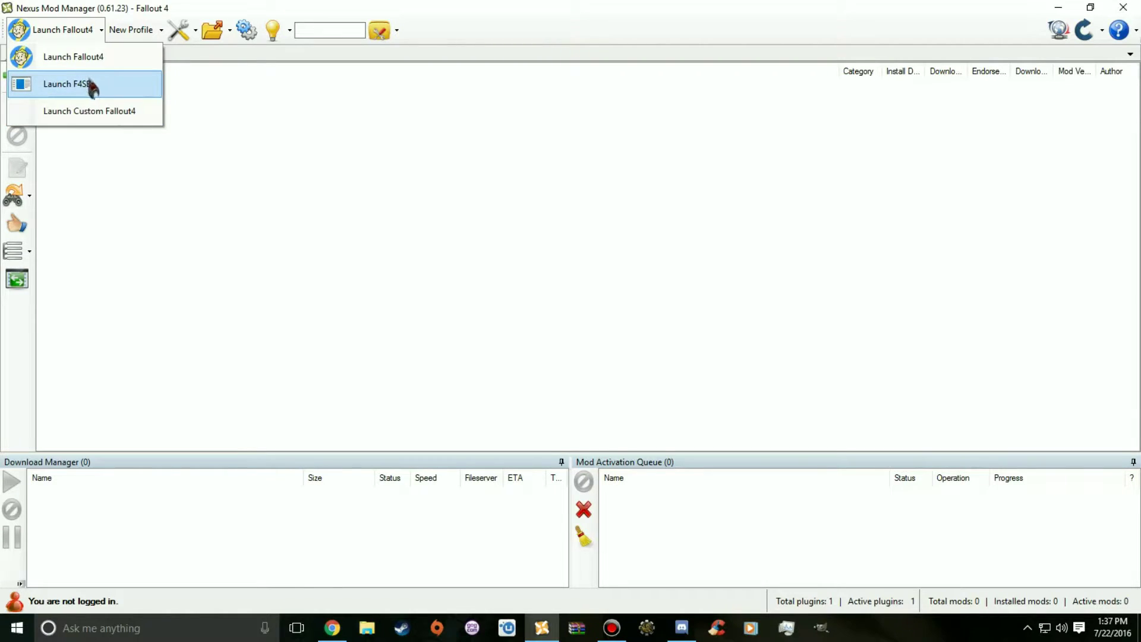
click(141, 85)
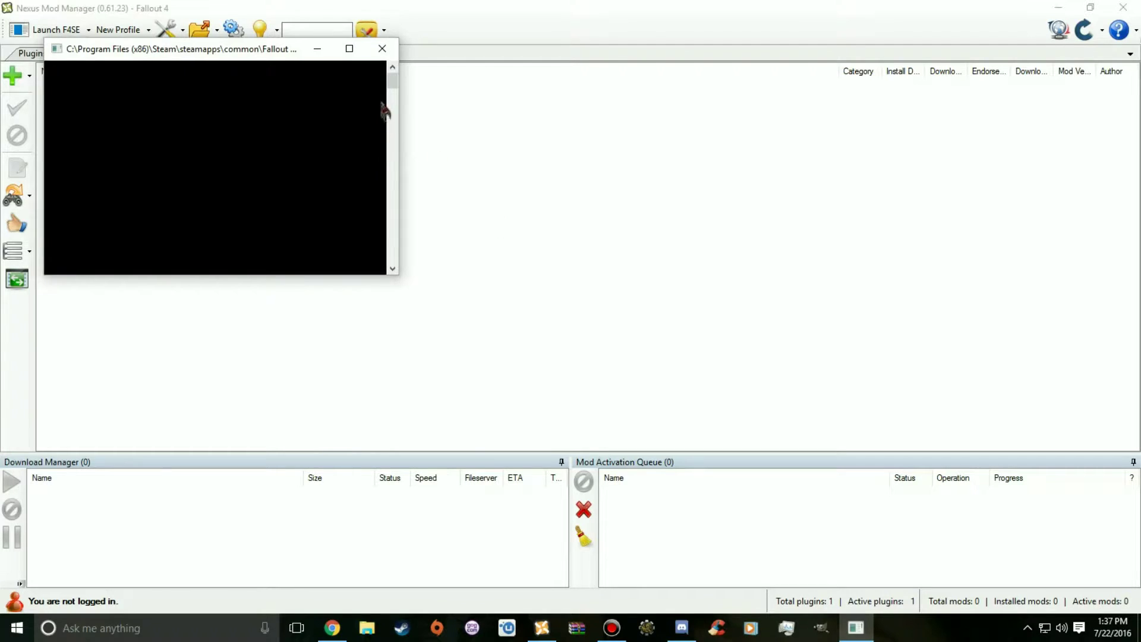
Close the F4SE loader console and press Enter past the title screen once the game loads.
click(385, 52)
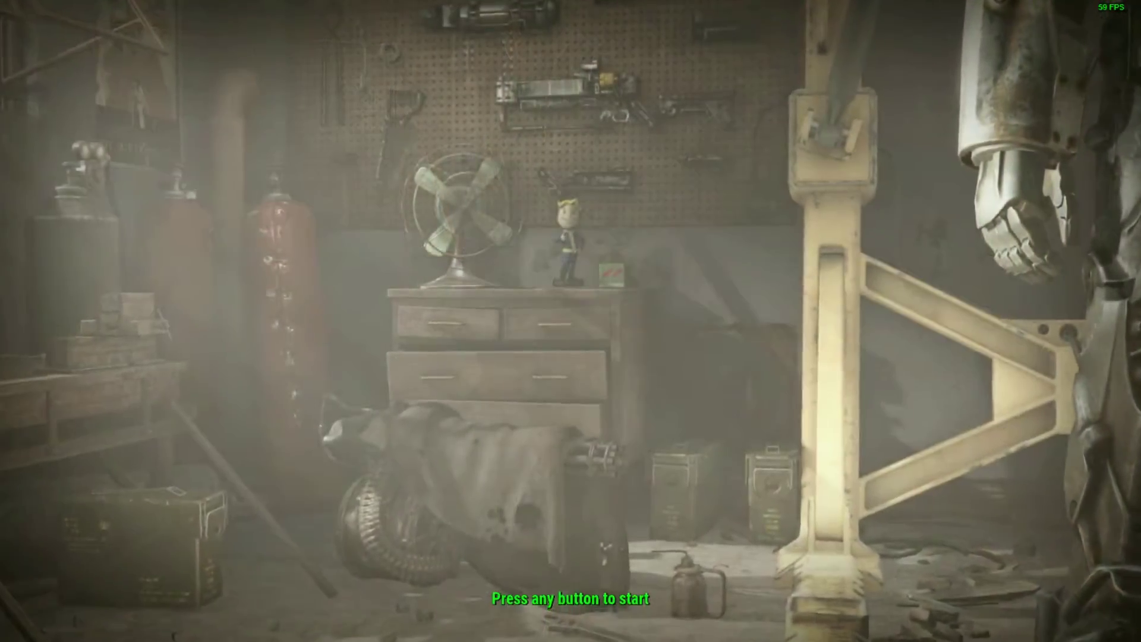
key(Return)
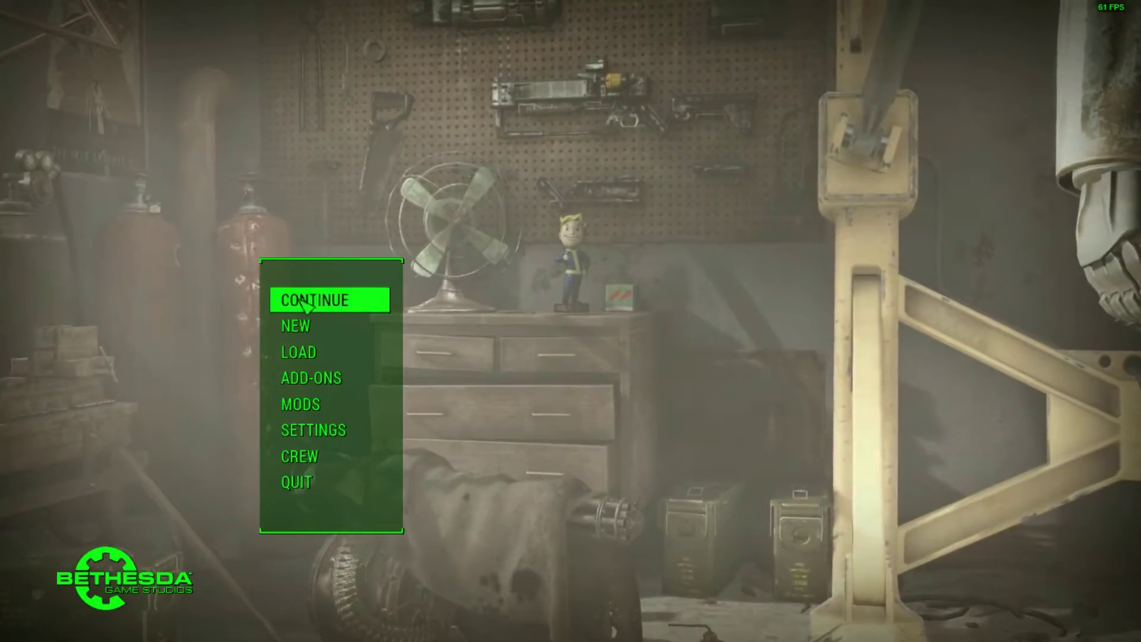
Open Settings showing Gameplay, Controls, Display and Audio, then bring up the console.
click(314, 439)
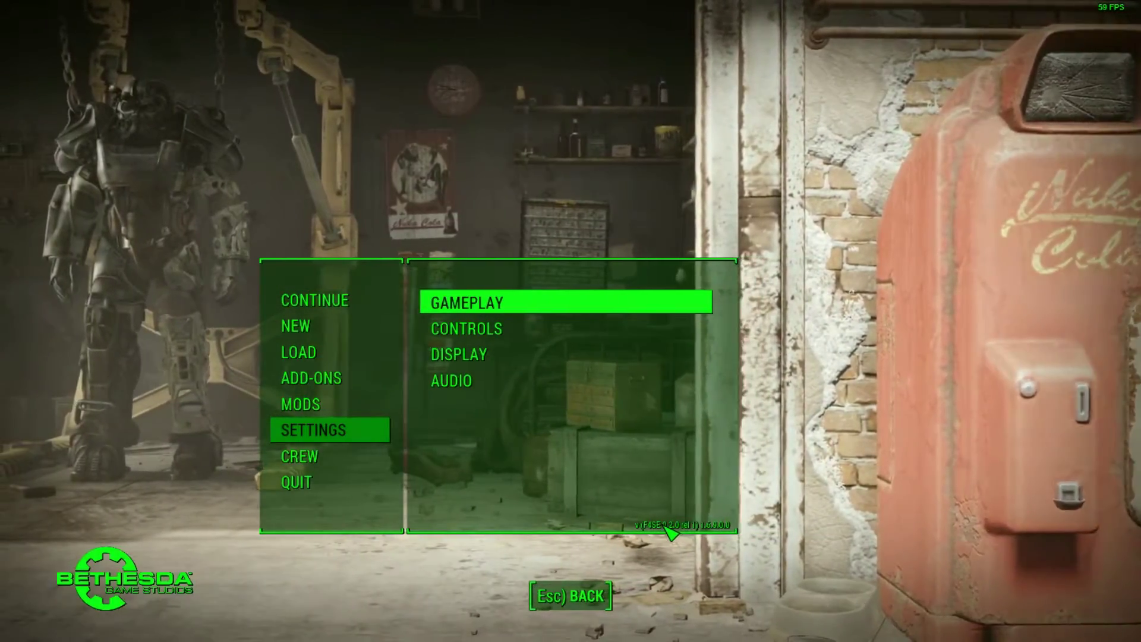
key(grave)
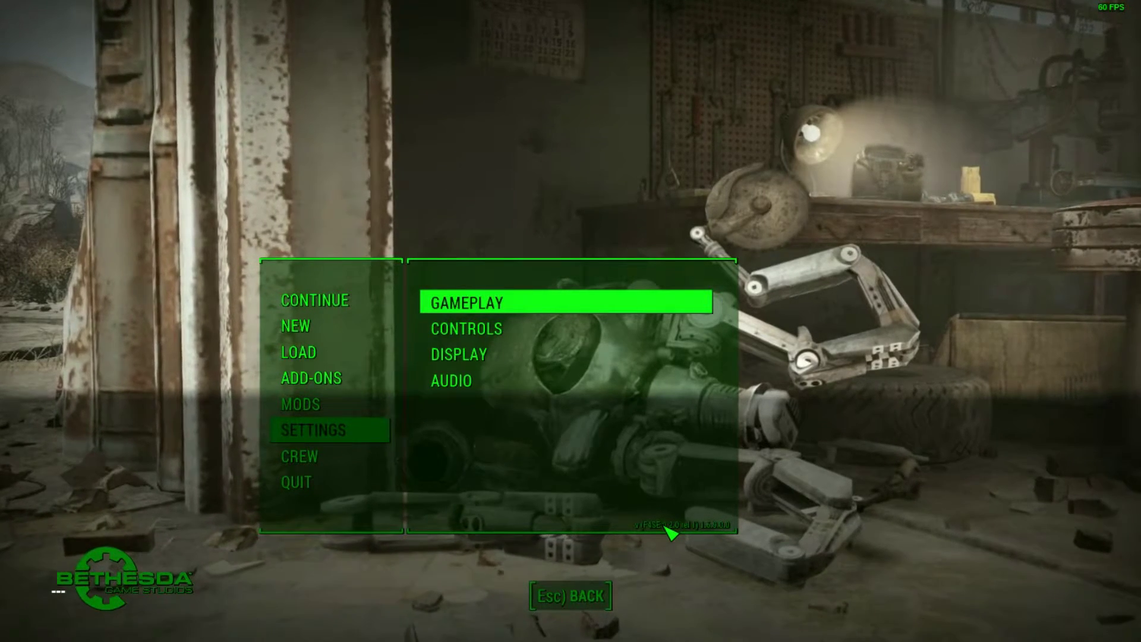
Run getf4seversion in the console to confirm F4SE 0.2.0, runtime 01060090.
text(getf4se)
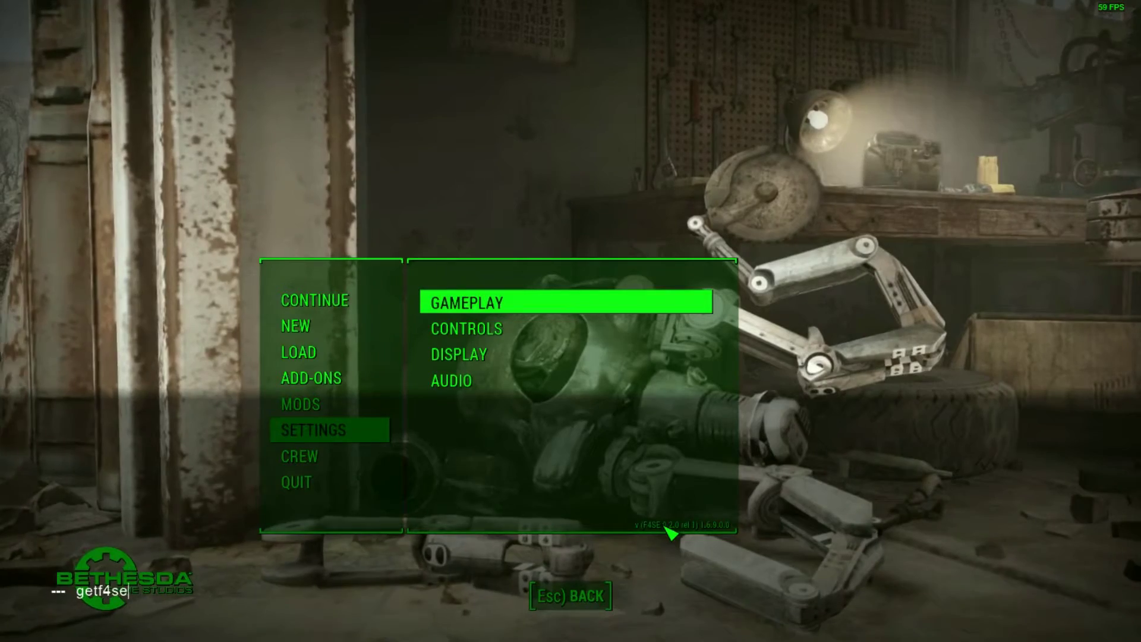
text(version)
key(Return)
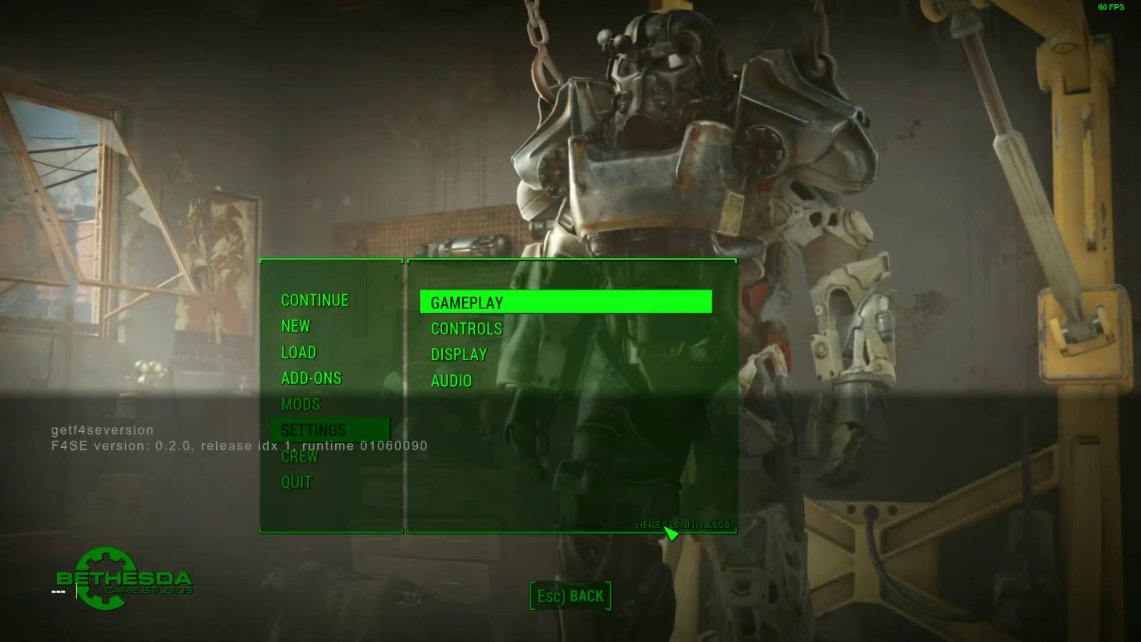